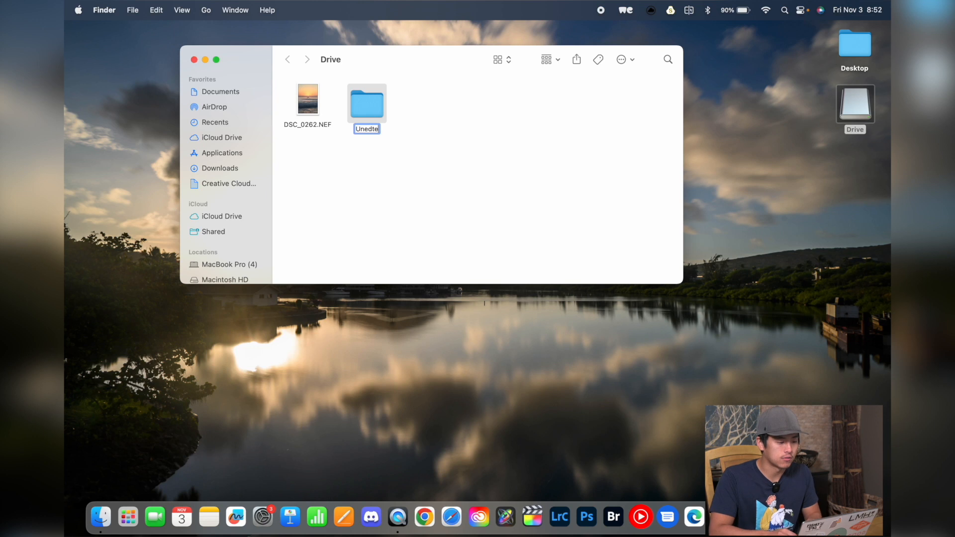
# Step: Finish naming the first folder Unedited on the Drive and create a second new folder named Edited
pyautogui.write('d')
pyautogui.press('Return')
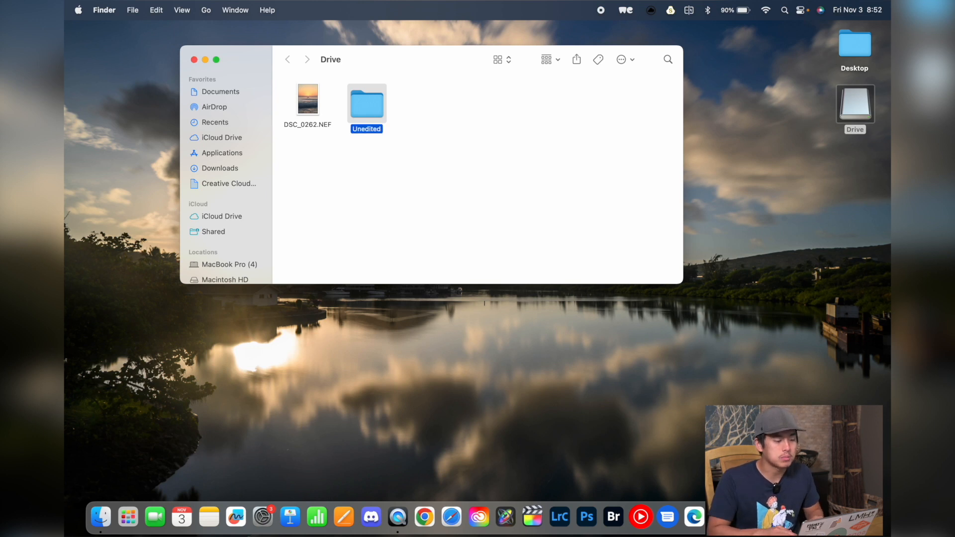
pyautogui.rightClick(441, 111)
pyautogui.click(450, 114)
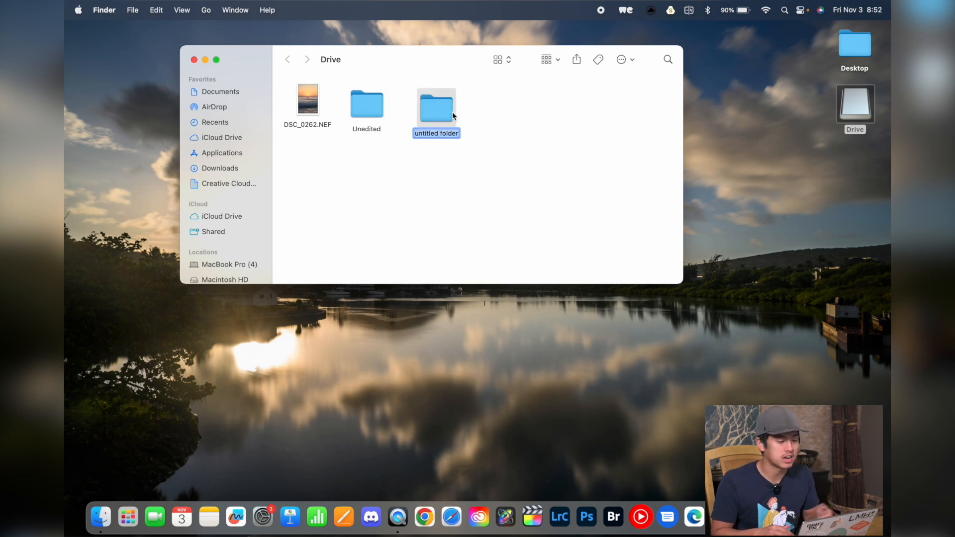
pyautogui.write('Edited')
pyautogui.press('Return')
pyautogui.click(431, 116)
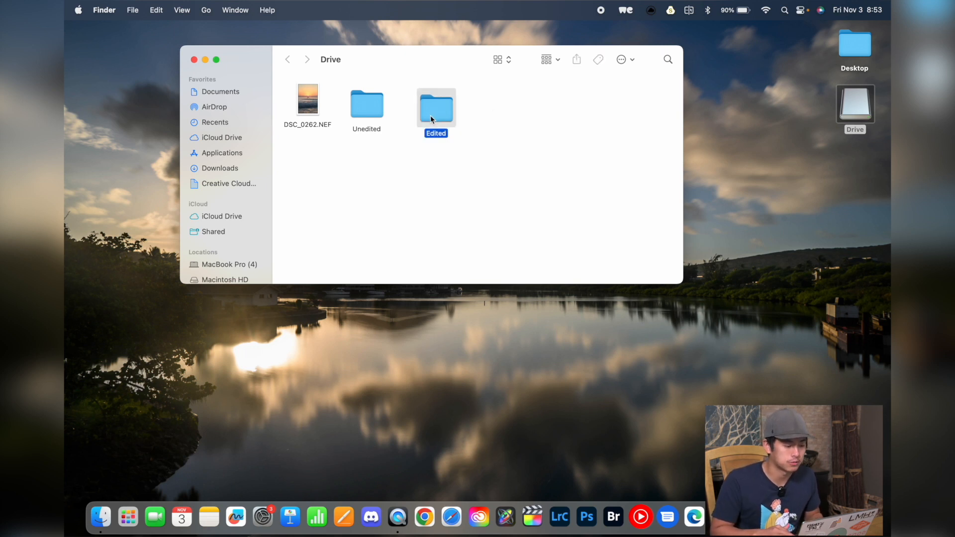
# Step: Move DSC_0262.NEF into the Unedited folder and open that folder
pyautogui.click(305, 113)
pyautogui.moveTo(311, 106); pyautogui.dragTo(366, 109)
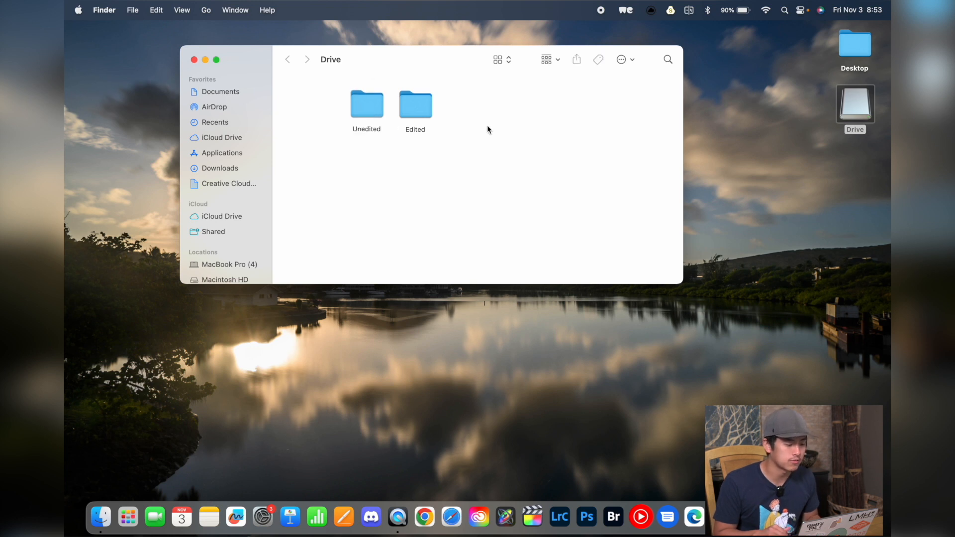
pyautogui.doubleClick(367, 107)
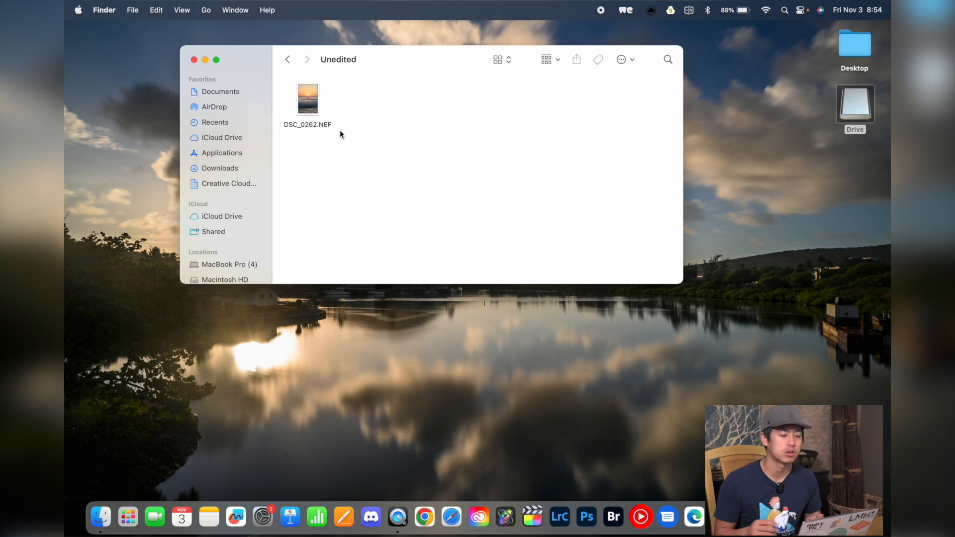
# Step: Launch Lightroom Classic and create a new catalog named The Project Photography on the Drive
pyautogui.click(560, 517)
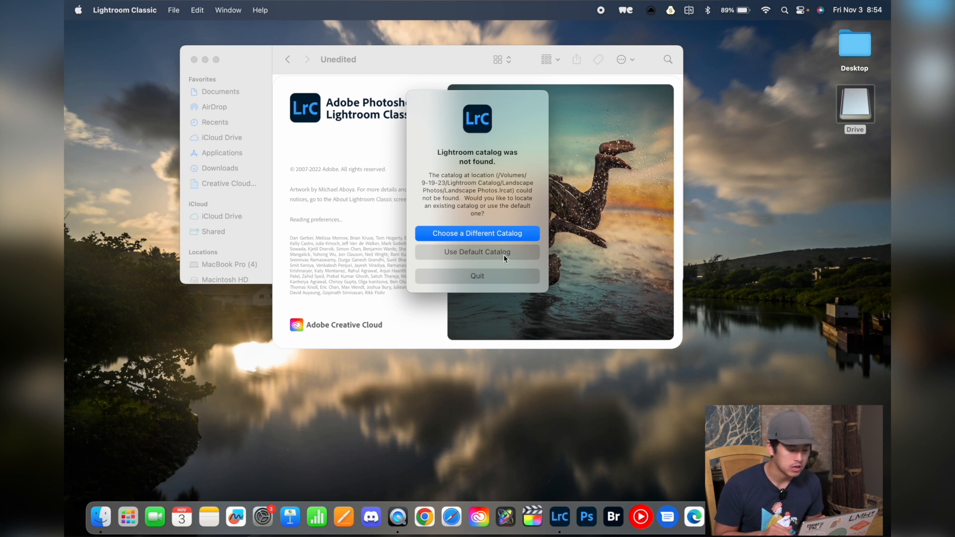
pyautogui.click(473, 239)
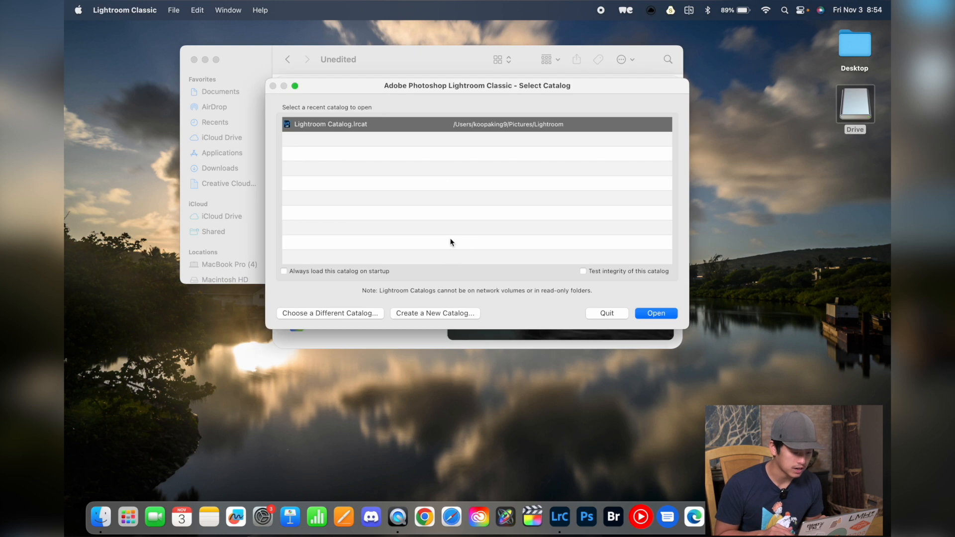
pyautogui.click(419, 314)
pyautogui.click(344, 329)
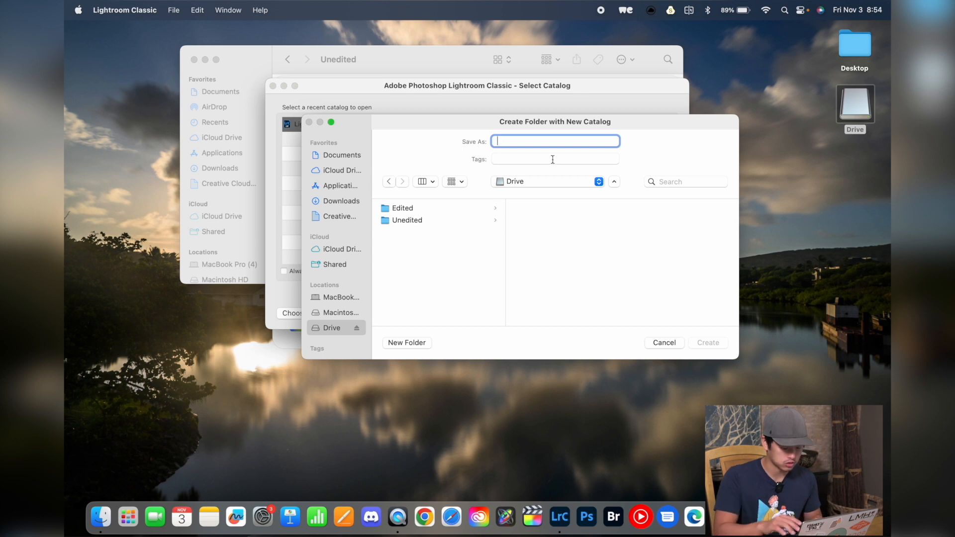
pyautogui.write('The')
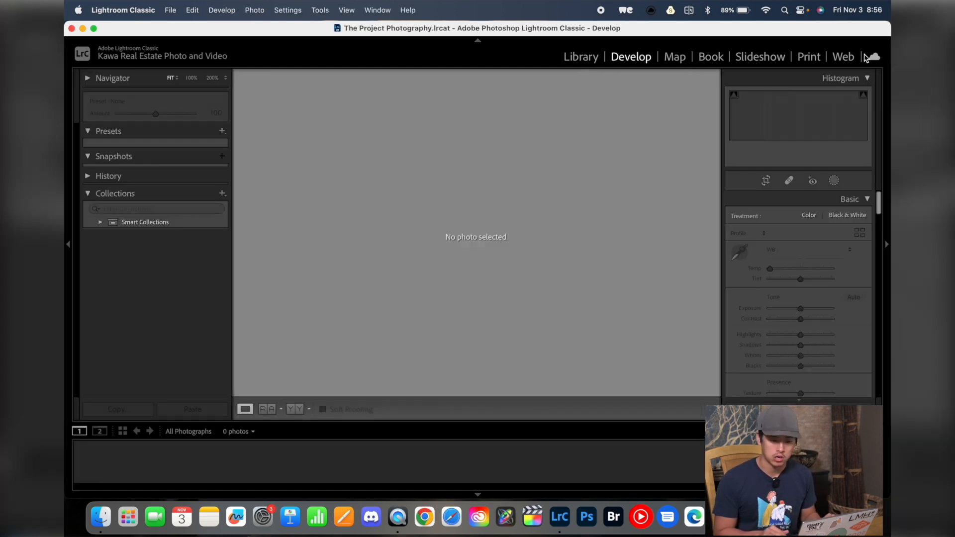
# Step: Import DSC_0262.NEF from the Unedited folder into the catalog, adding it without moving the file
pyautogui.click(595, 61)
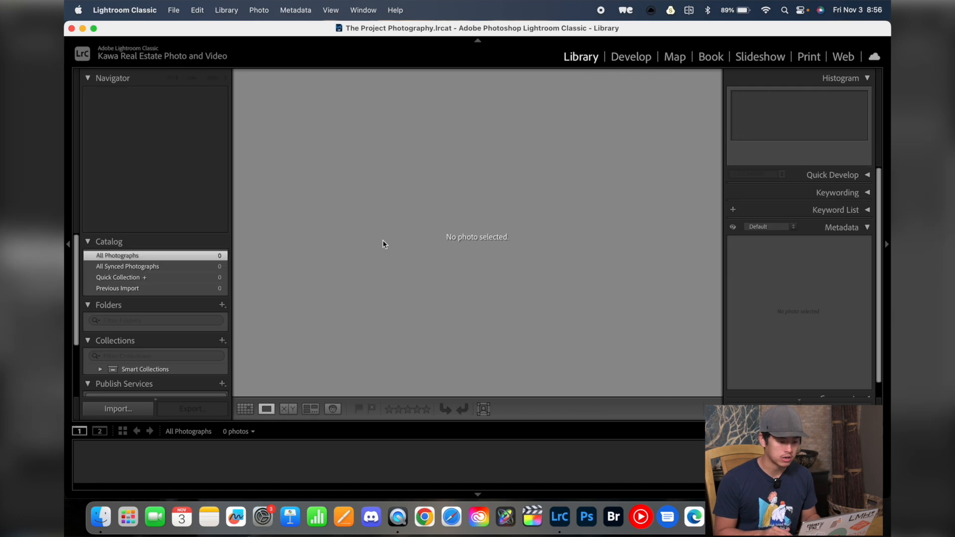
pyautogui.click(101, 518)
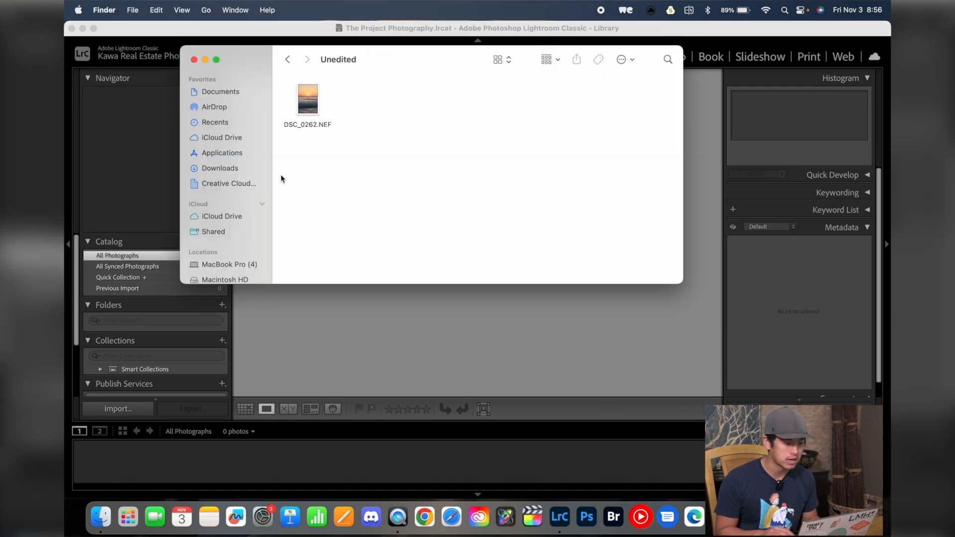
pyautogui.moveTo(308, 119); pyautogui.dragTo(516, 321)
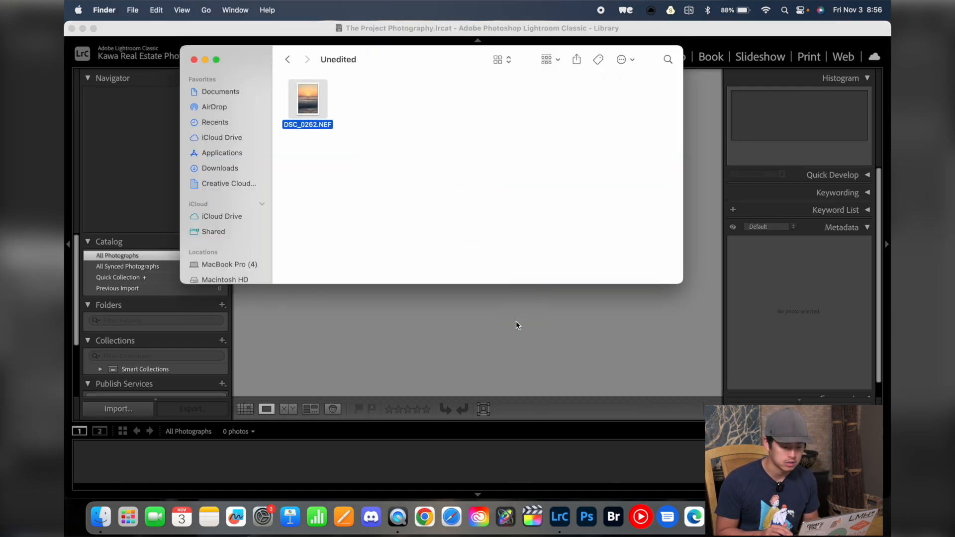
pyautogui.click(809, 467)
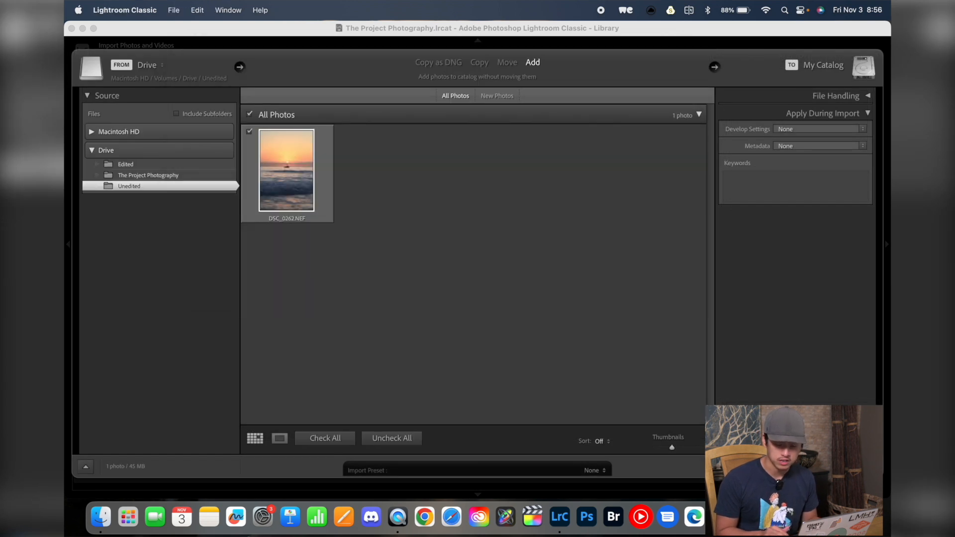
pyautogui.click(809, 467)
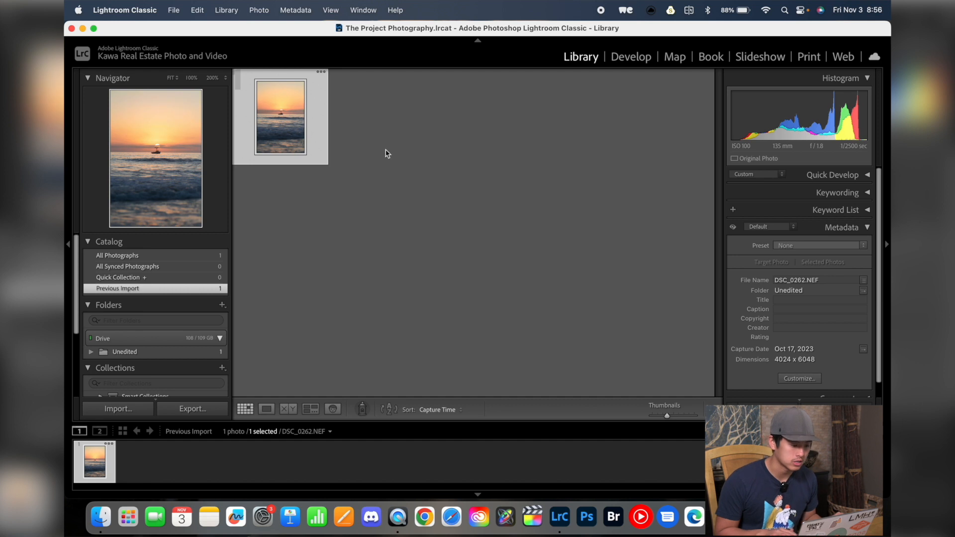
# Step: Open the photo in Develop, set white balance Temp to 4,197 and Tint to +2, and compare before and after
pyautogui.click(634, 58)
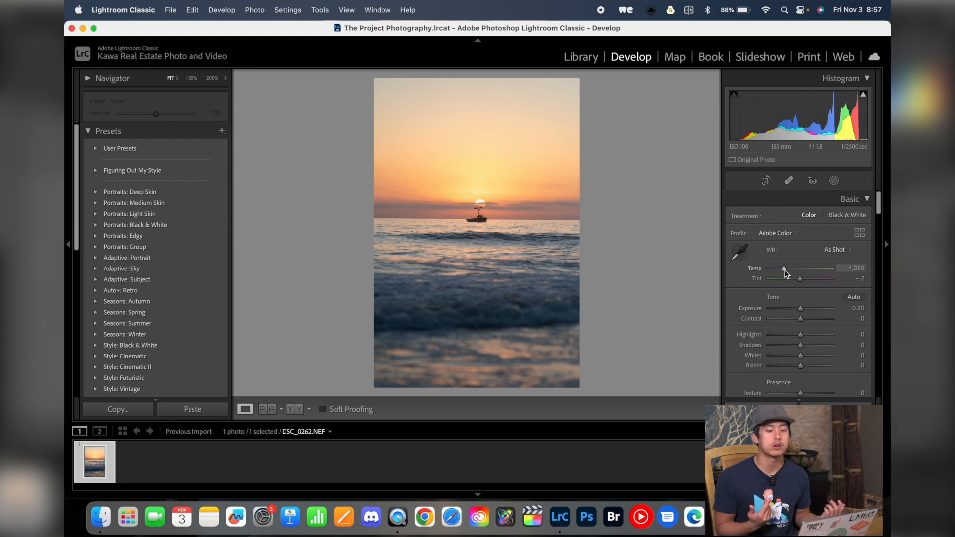
pyautogui.moveTo(785, 273); pyautogui.dragTo(802, 282)
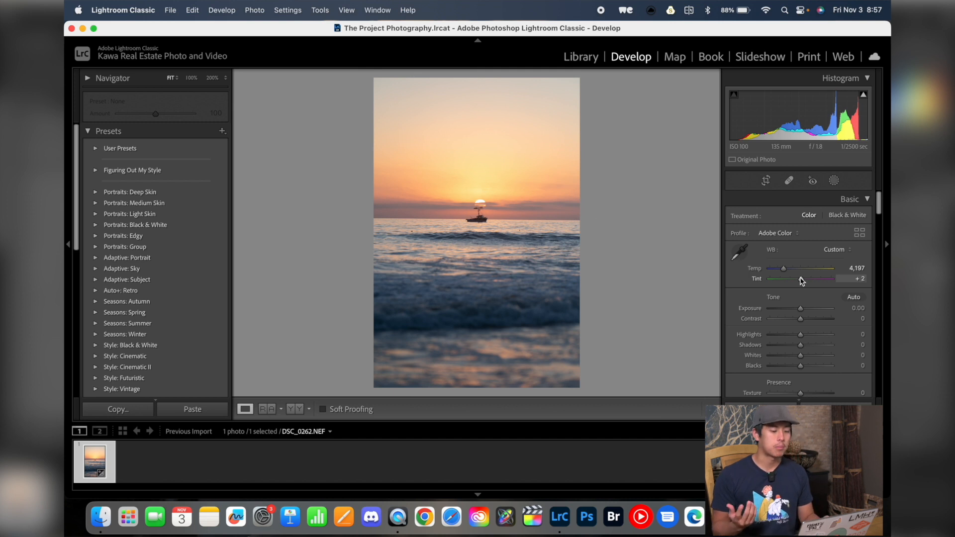
pyautogui.press('\\')
pyautogui.press('\\')
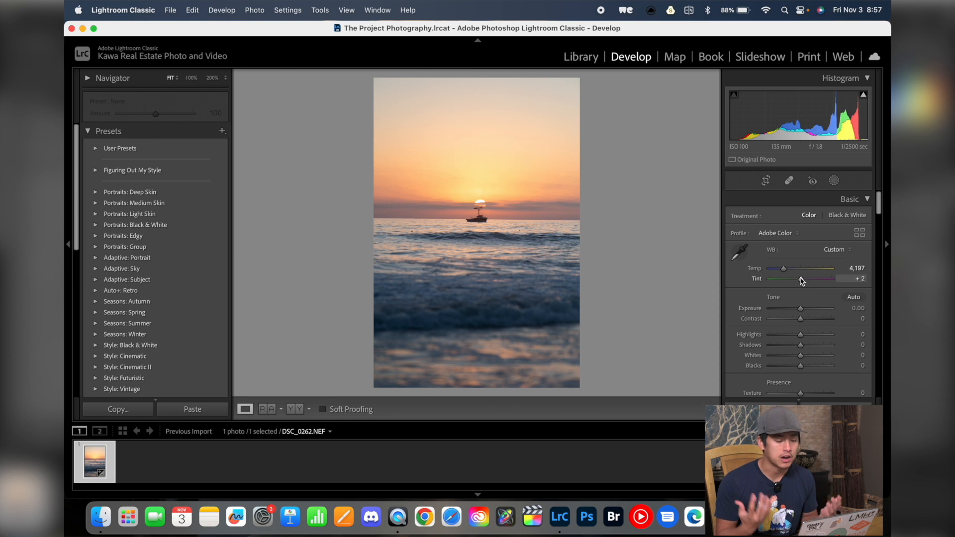
# Step: Try raising Highlights to +100 and reset it to zero
pyautogui.scroll(-2, 802, 281)
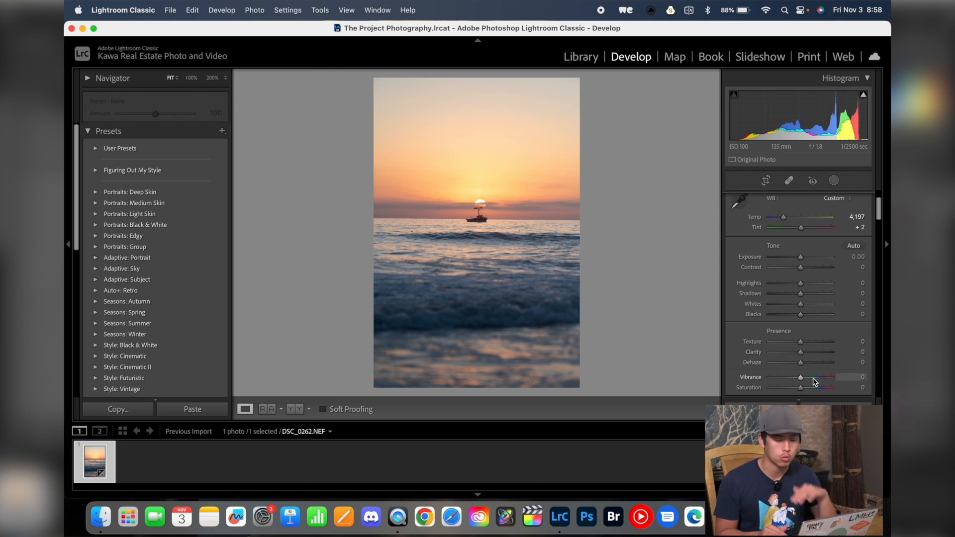
pyautogui.moveTo(801, 258); pyautogui.dragTo(843, 280)
pyautogui.doubleClick(806, 258)
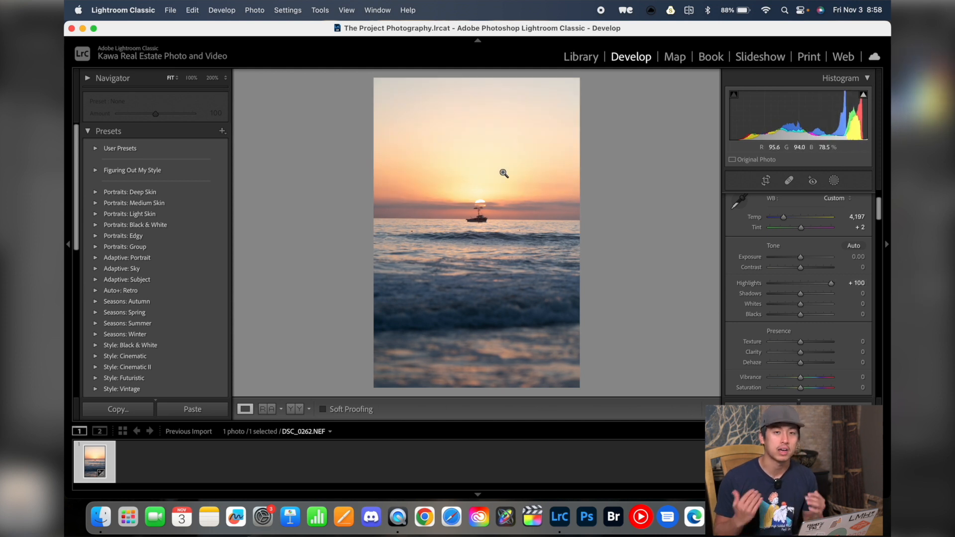
pyautogui.doubleClick(739, 283)
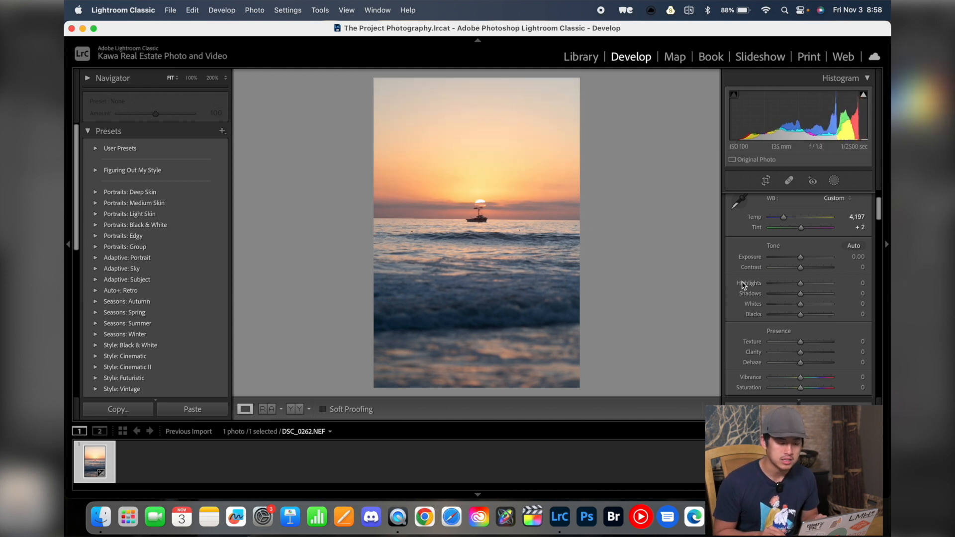
# Step: Try Shadows at +15 and Whites at +100, resetting each back to zero
pyautogui.moveTo(801, 295)
pyautogui.mouseDown()
pyautogui.moveTo(765, 298)
pyautogui.moveTo(831, 295)
pyautogui.moveTo(805, 297)
pyautogui.mouseUp()
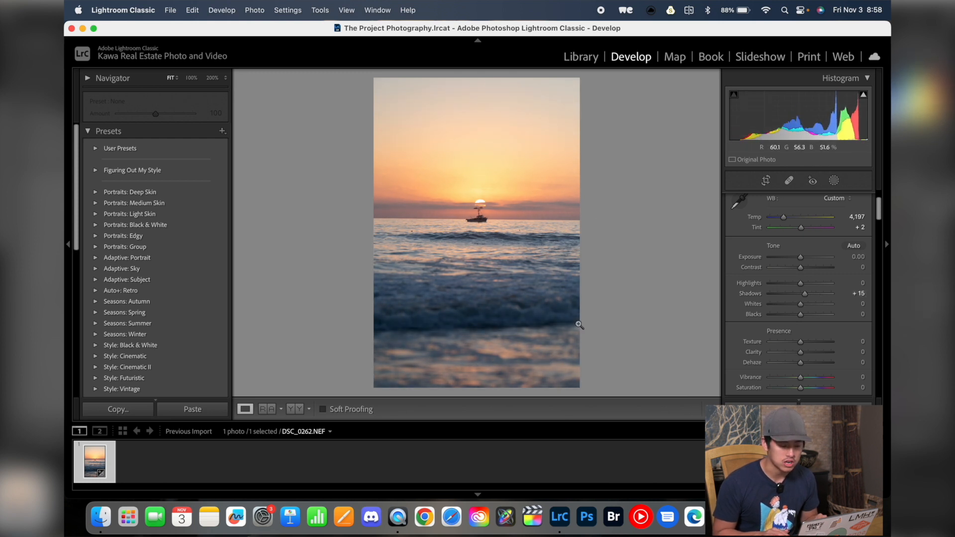
pyautogui.doubleClick(752, 294)
pyautogui.moveTo(803, 306); pyautogui.dragTo(833, 308)
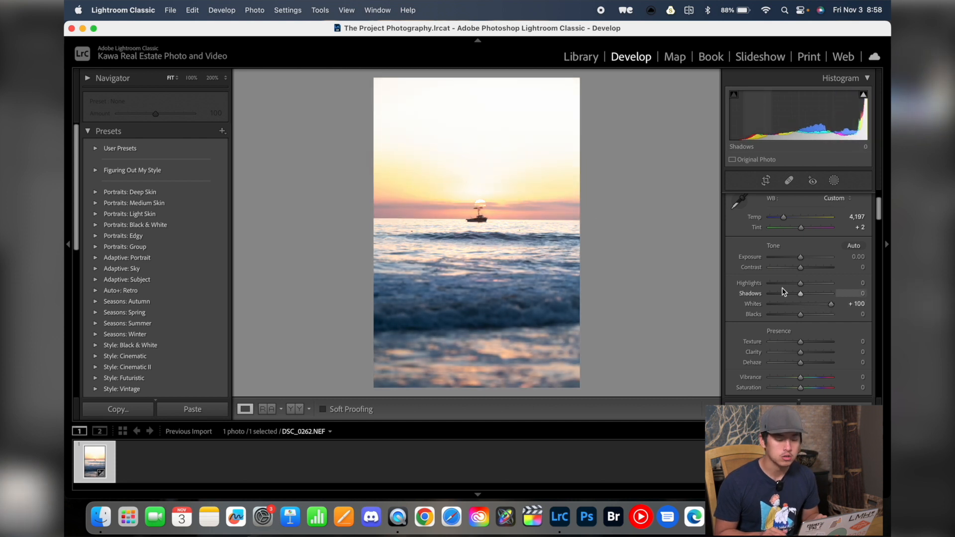
pyautogui.doubleClick(798, 303)
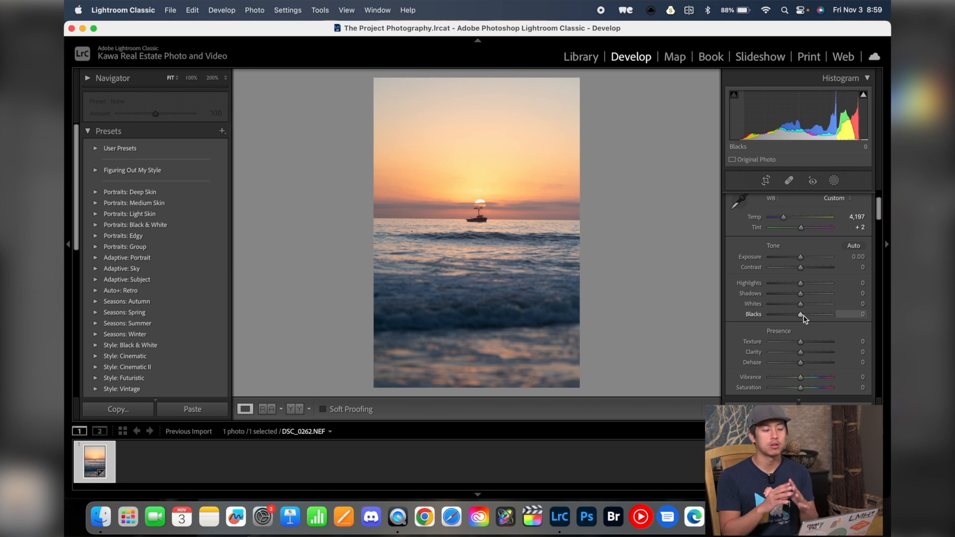
# Step: Try raising Clarity to +85 and Dehaze between +55 and -44, then reset both to zero
pyautogui.moveTo(800, 352)
pyautogui.mouseDown()
pyautogui.moveTo(838, 352)
pyautogui.moveTo(798, 352)
pyautogui.moveTo(811, 351)
pyautogui.mouseUp()
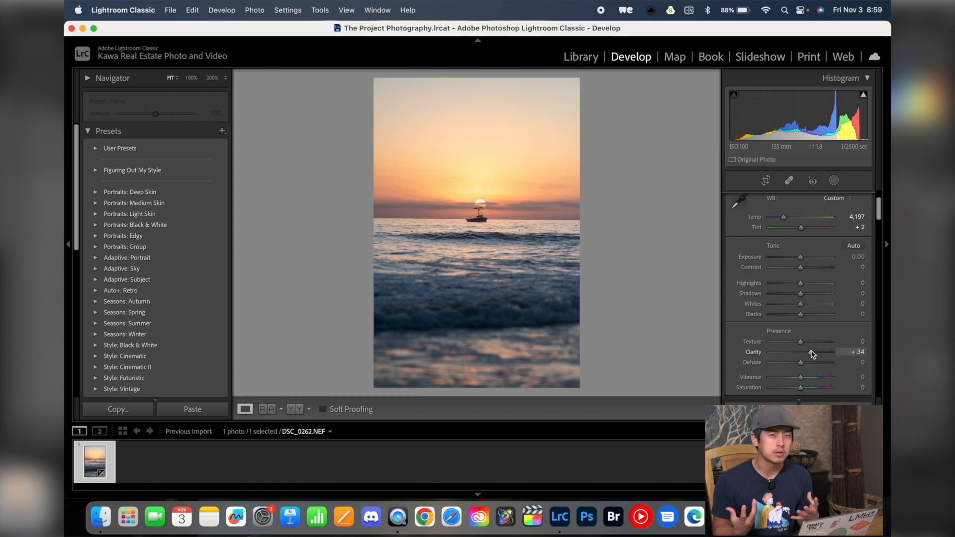
pyautogui.moveTo(812, 353); pyautogui.dragTo(829, 364)
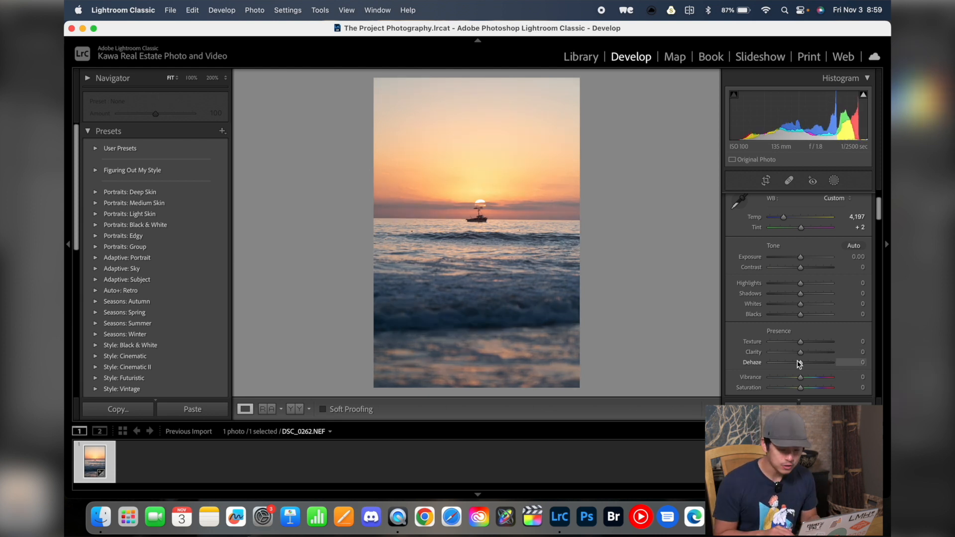
pyautogui.moveTo(800, 363); pyautogui.dragTo(819, 364)
pyautogui.doubleClick(758, 362)
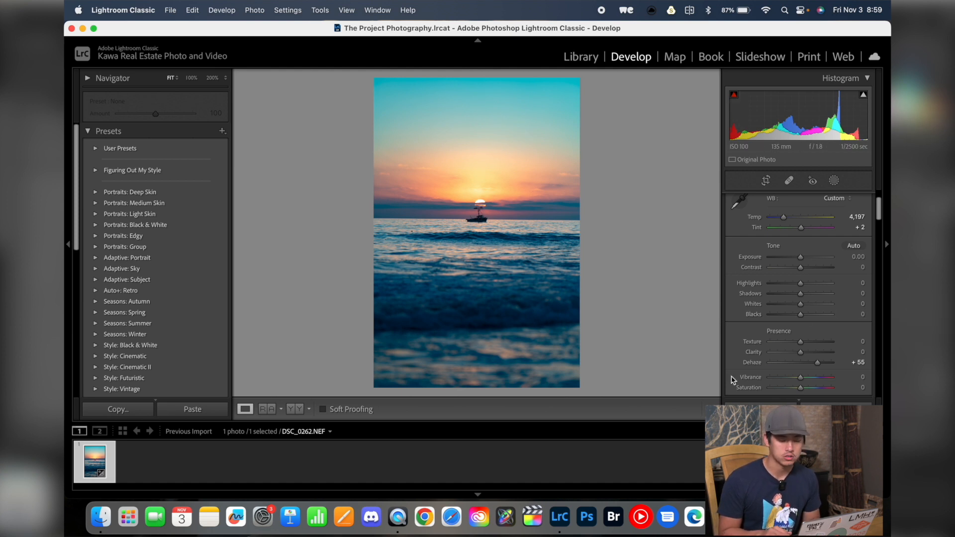
pyautogui.moveTo(810, 362); pyautogui.dragTo(786, 364)
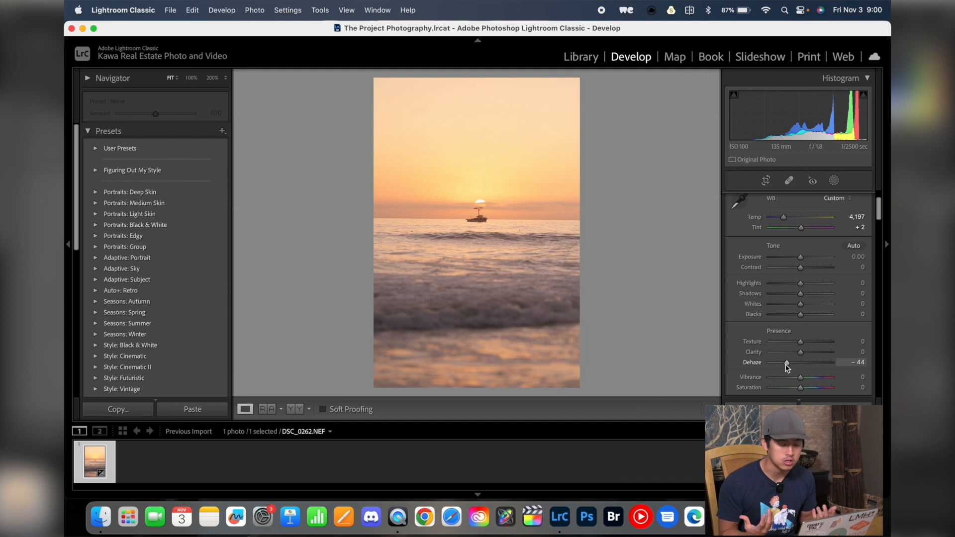
pyautogui.doubleClick(786, 363)
# Step: Set Exposure to +0.30, Highlights to +26, Shadows to -22, Whites to +17 and Blacks to -15
pyautogui.moveTo(801, 261); pyautogui.dragTo(803, 261)
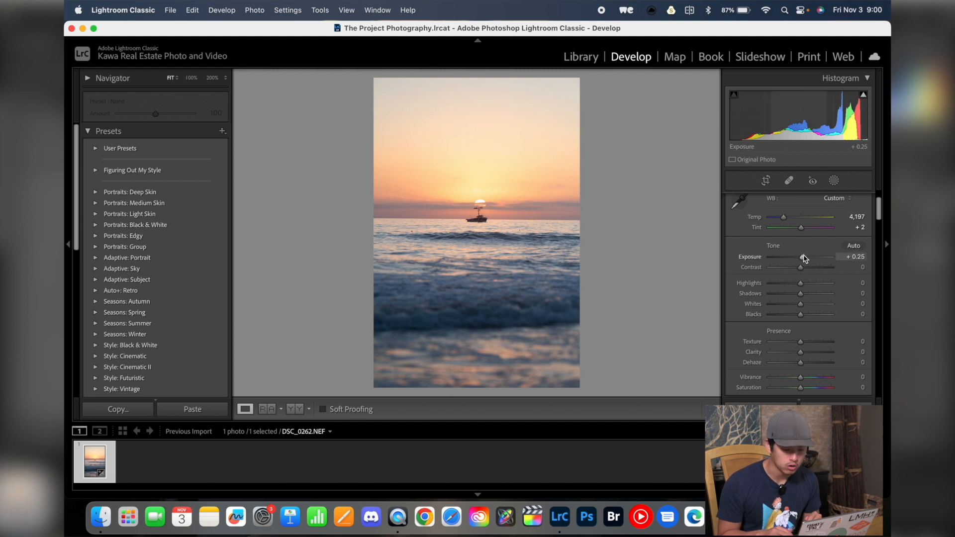
pyautogui.moveTo(805, 259); pyautogui.dragTo(805, 259)
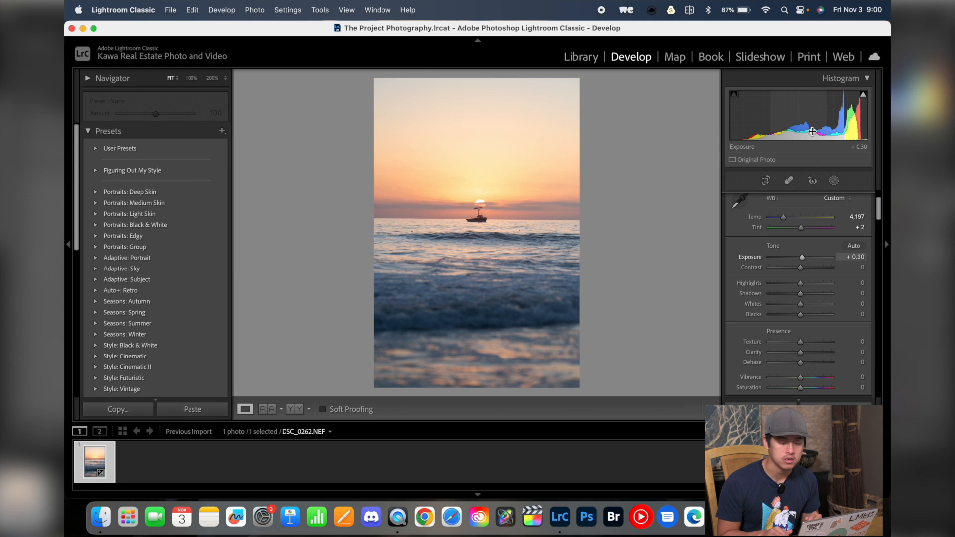
pyautogui.moveTo(801, 283); pyautogui.dragTo(810, 285)
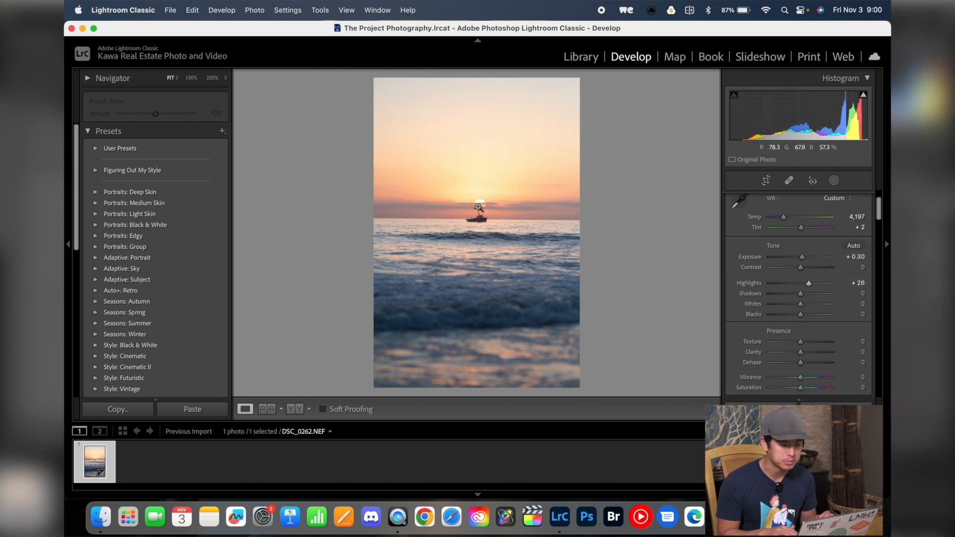
pyautogui.moveTo(800, 300); pyautogui.dragTo(795, 299)
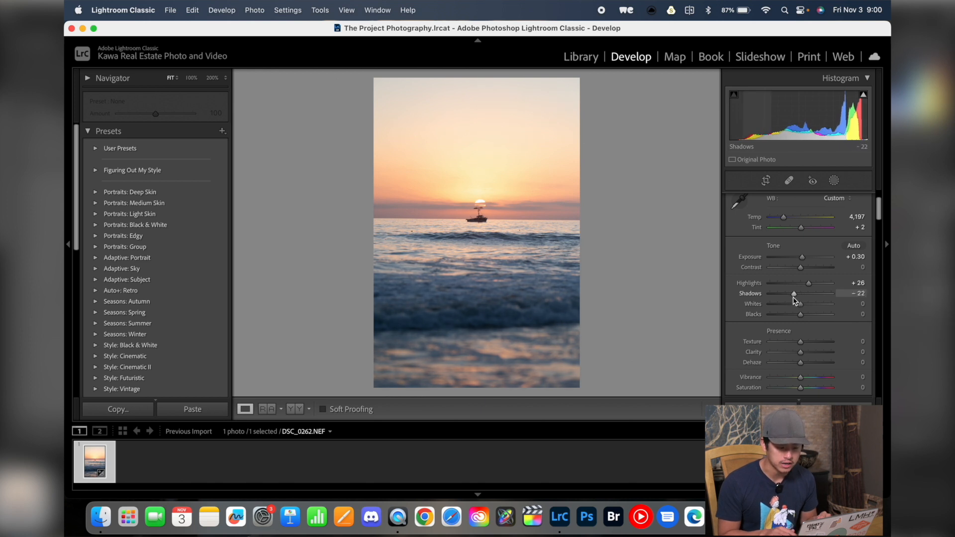
pyautogui.moveTo(800, 304); pyautogui.dragTo(805, 304)
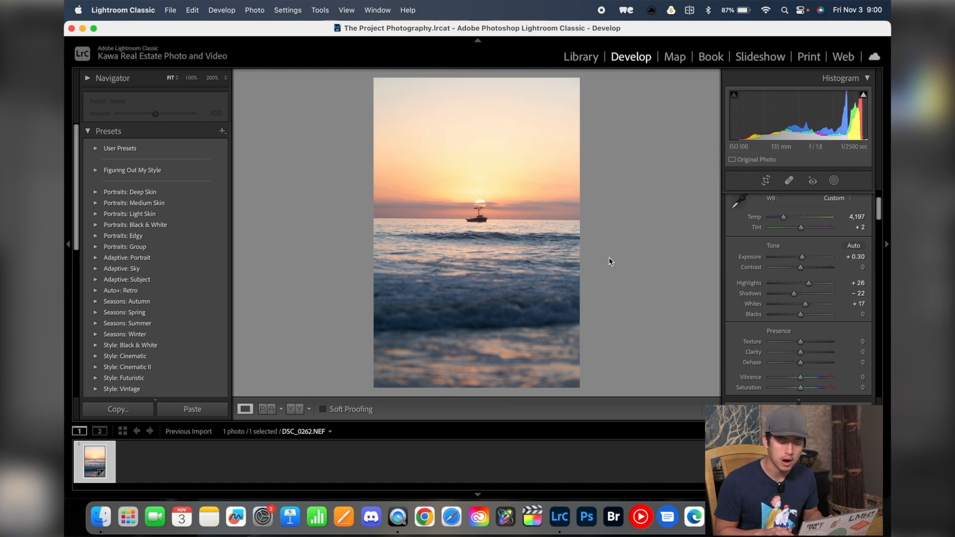
pyautogui.moveTo(800, 314); pyautogui.dragTo(798, 320)
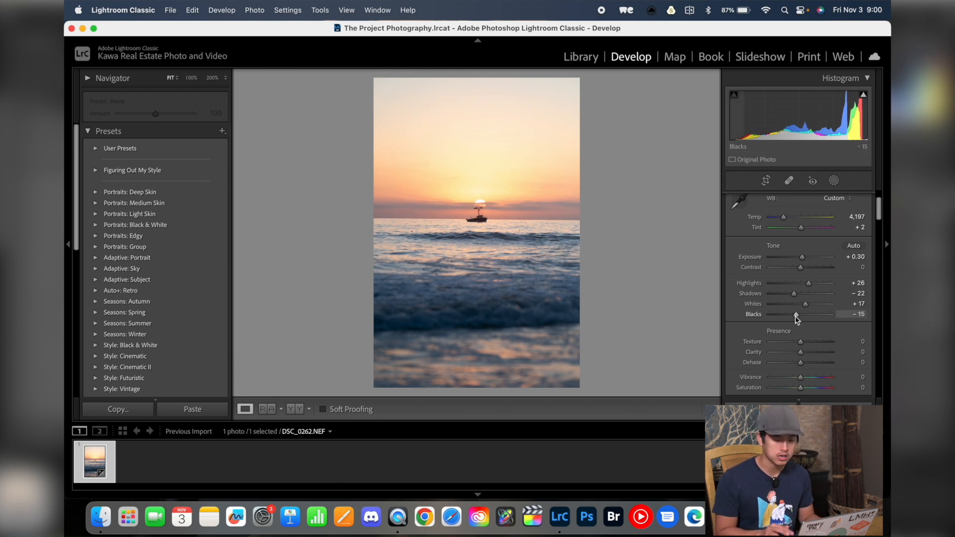
# Step: Toggle the before and after view to compare the edited photo with the original
pyautogui.press('\\')
pyautogui.press('\\')
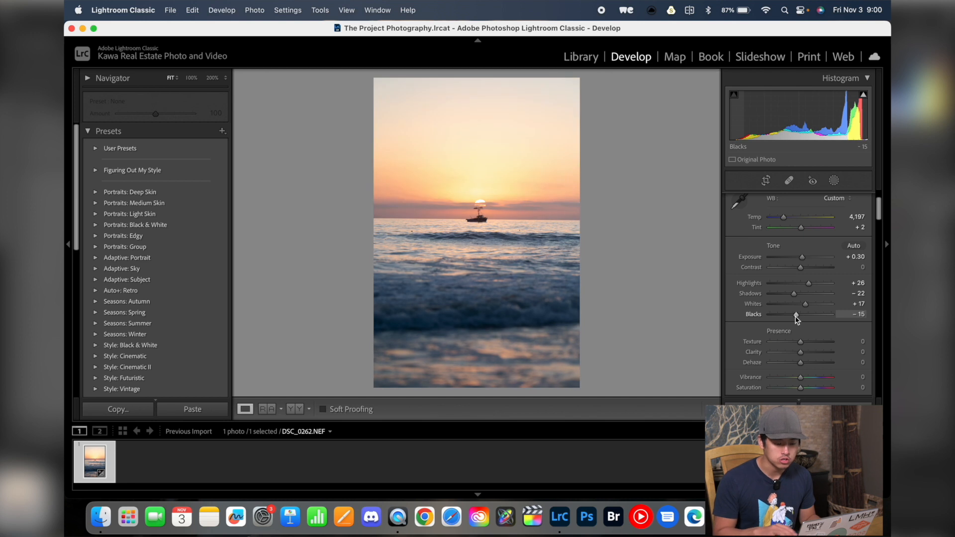
pyautogui.press('\\')
pyautogui.press('\\')
# Step: Set Clarity to +2 and Dehaze to -6
pyautogui.press('\\')
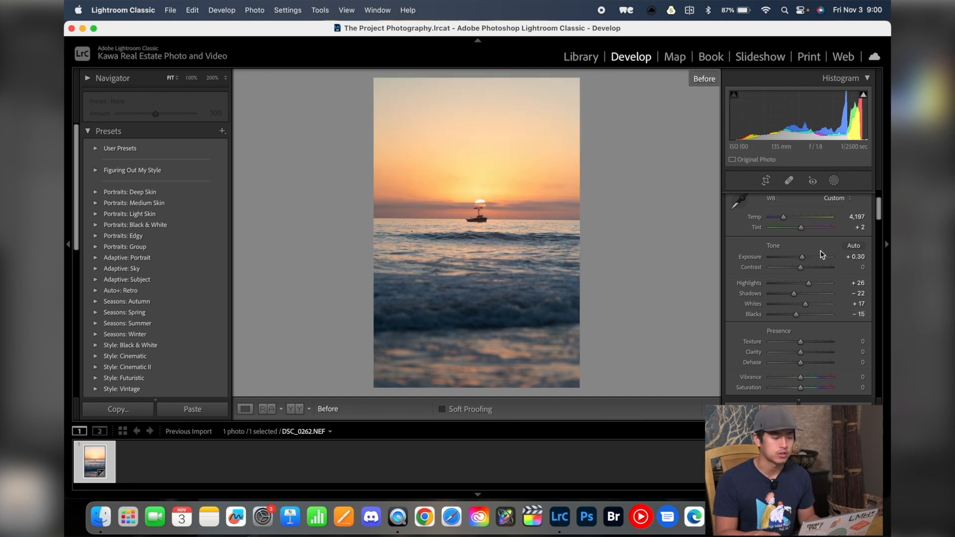
pyautogui.press('\\')
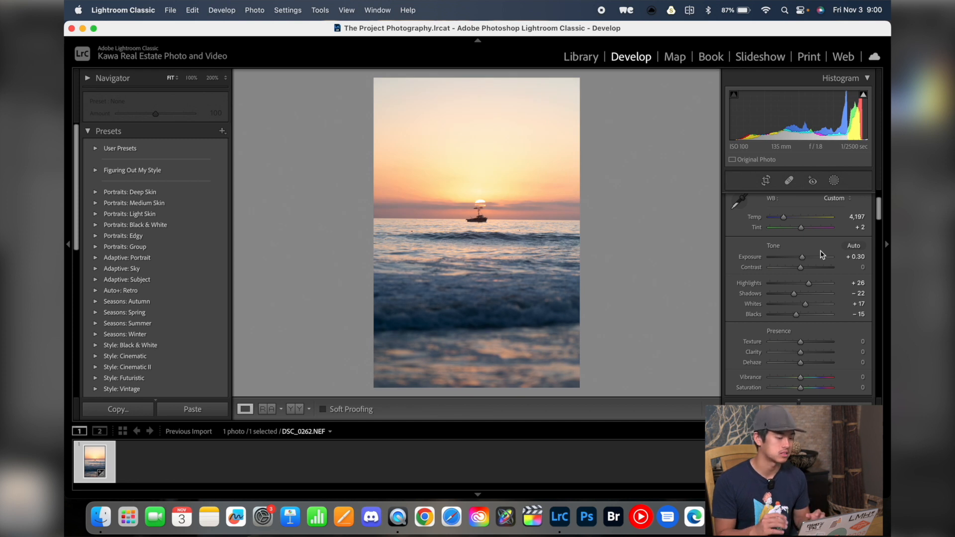
pyautogui.moveTo(801, 355); pyautogui.dragTo(800, 363)
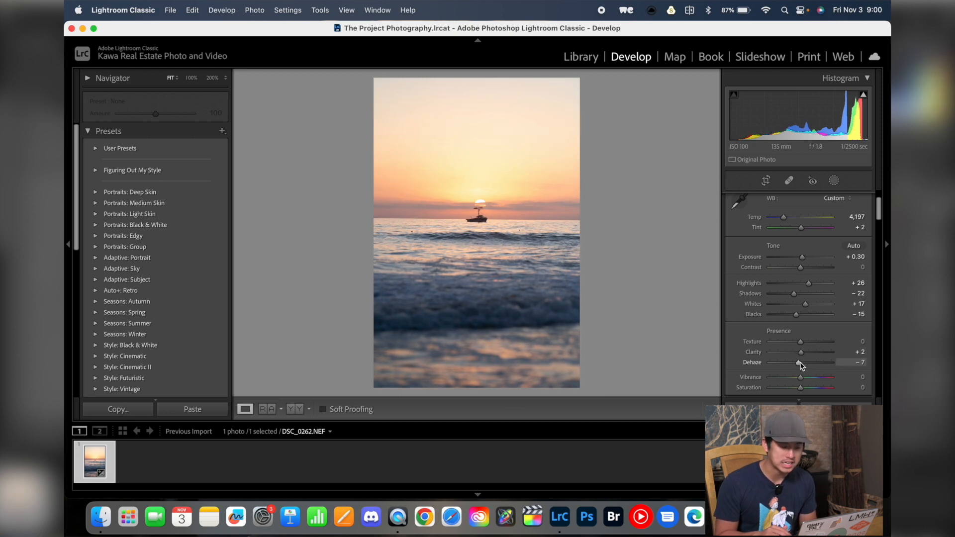
pyautogui.moveTo(800, 363); pyautogui.dragTo(800, 363)
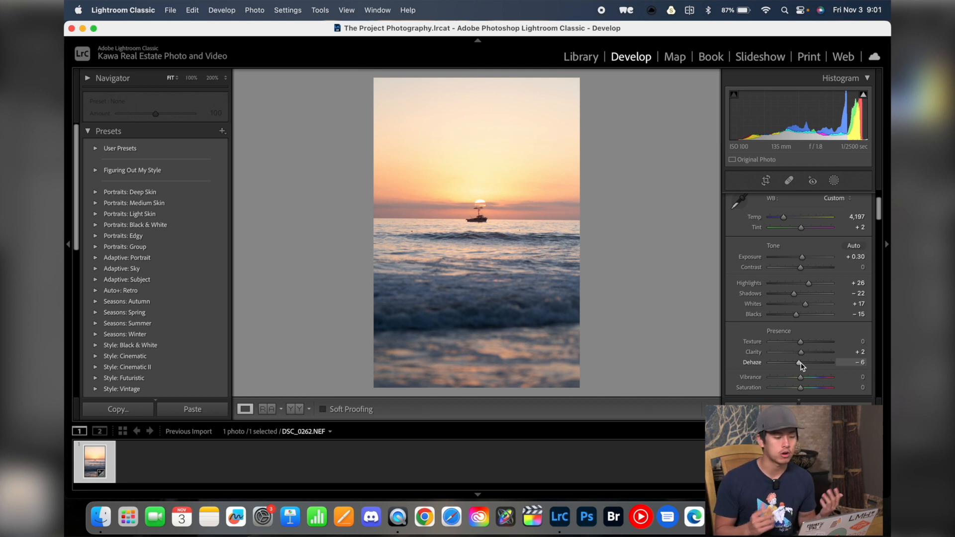
# Step: Compare the before and after views and browse the Tone Curve and HSL/Color panels
pyautogui.press('\\')
pyautogui.press('\\')
pyautogui.press('\\')
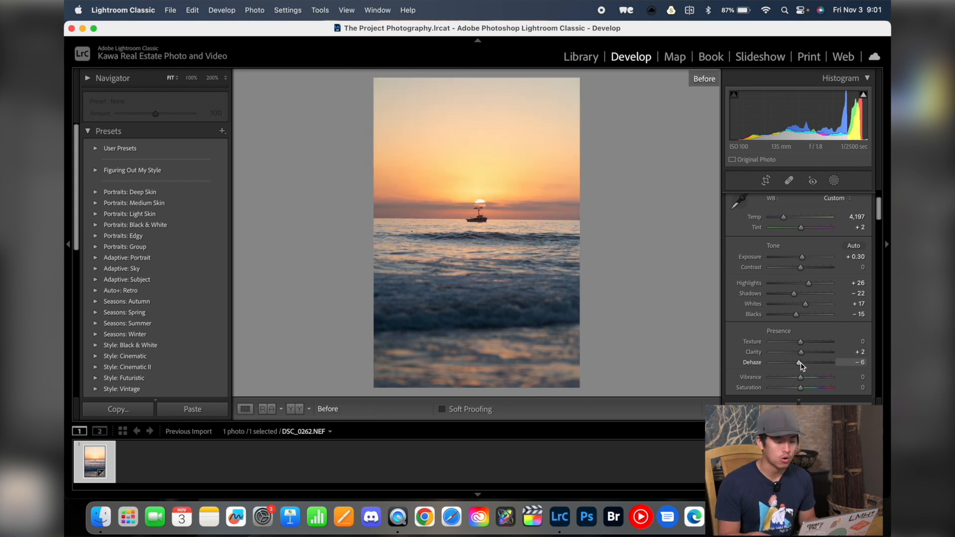
pyautogui.press('\\')
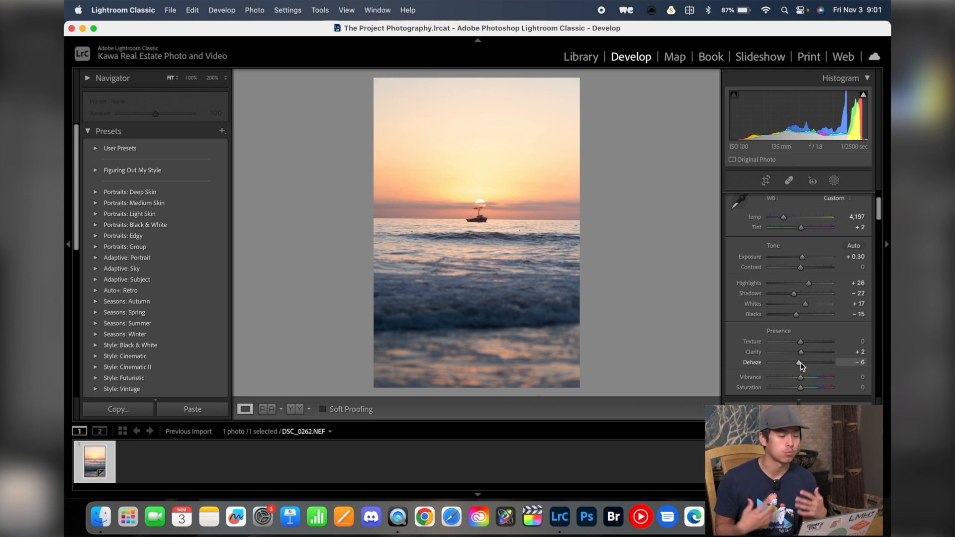
pyautogui.scroll(-5, 801, 365)
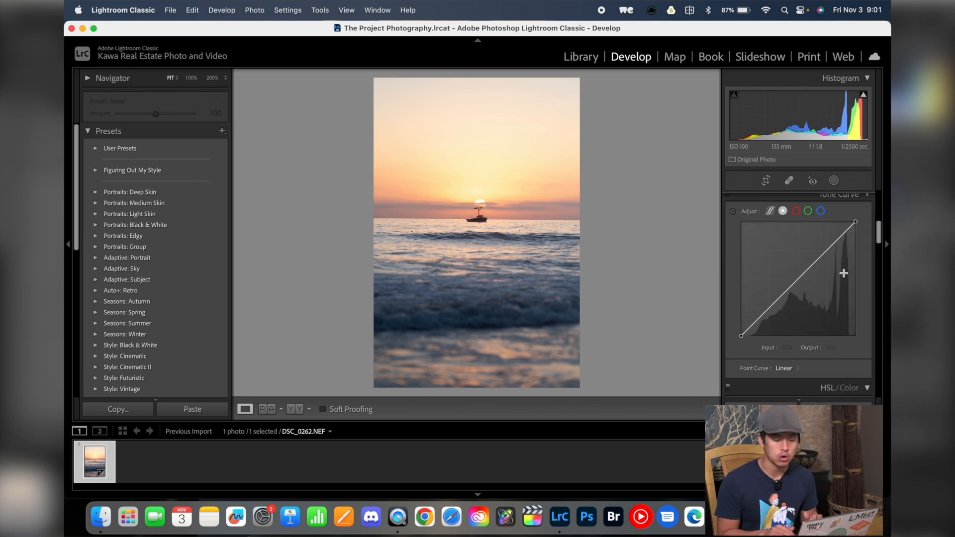
pyautogui.scroll(-4, 843, 273)
pyautogui.scroll(-4, 840, 377)
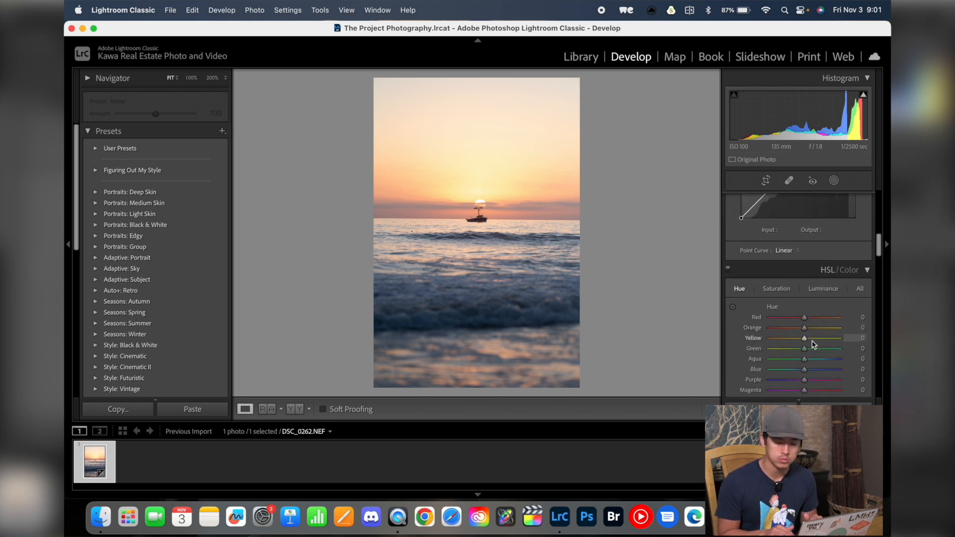
pyautogui.scroll(10, 811, 301)
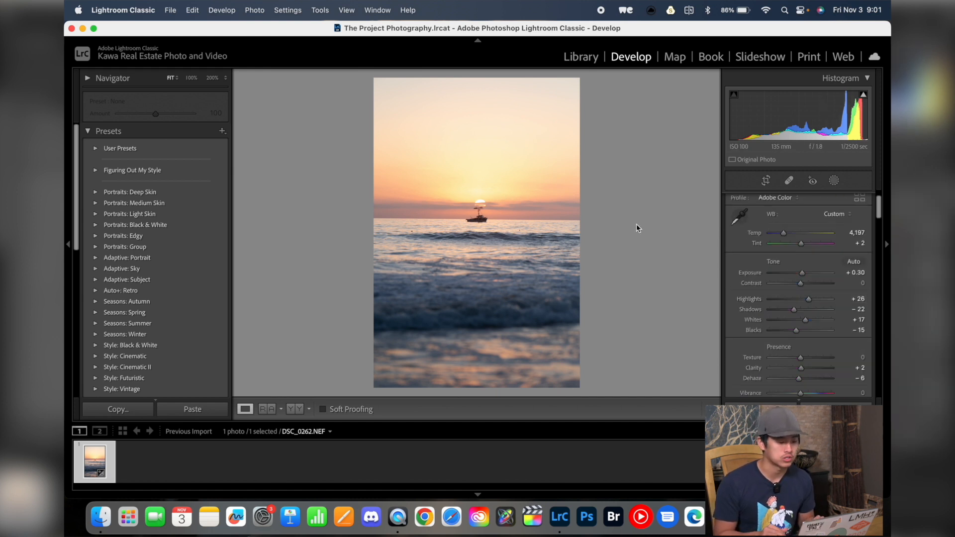
pyautogui.press('\\')
pyautogui.press('\\')
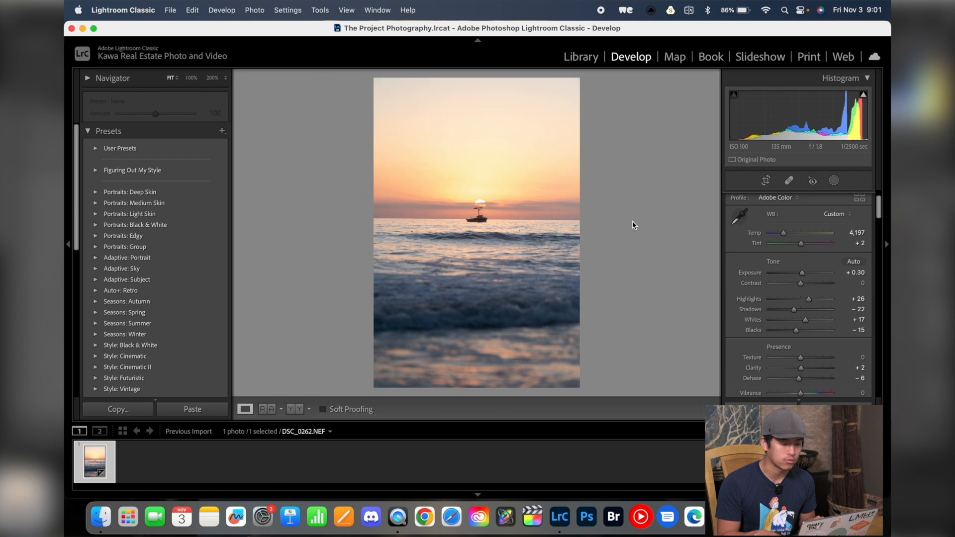
# Step: Start exporting the photo and choose the Edited folder on the Drive as the destination
pyautogui.click(171, 10)
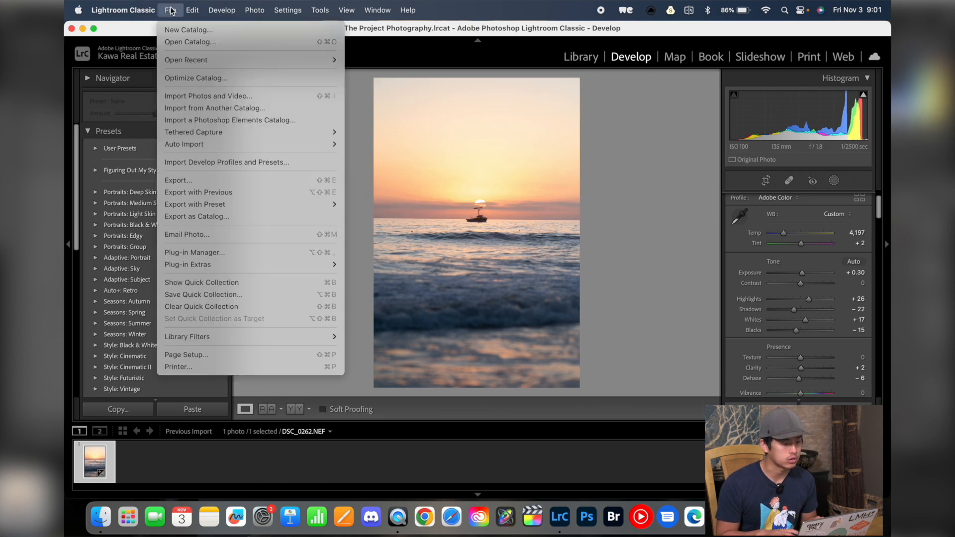
pyautogui.click(198, 180)
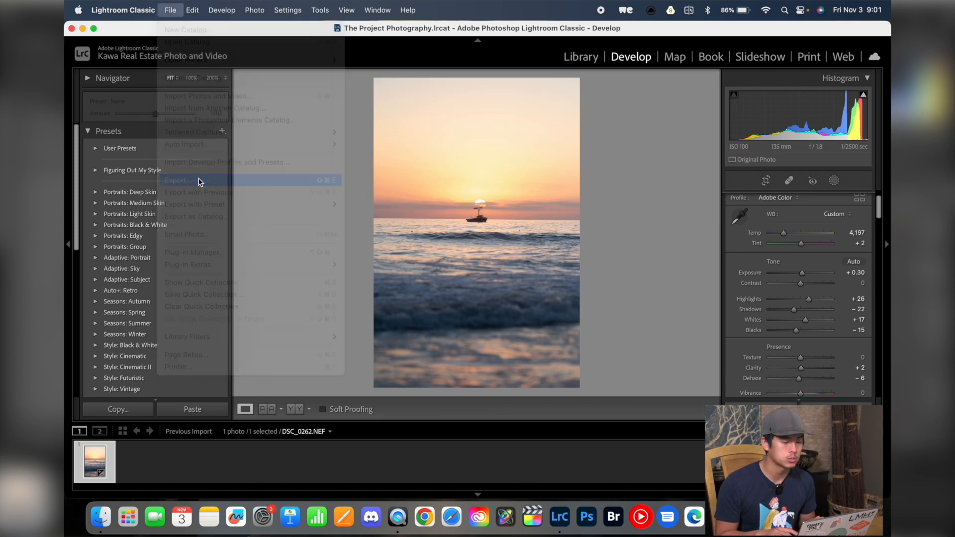
pyautogui.click(663, 149)
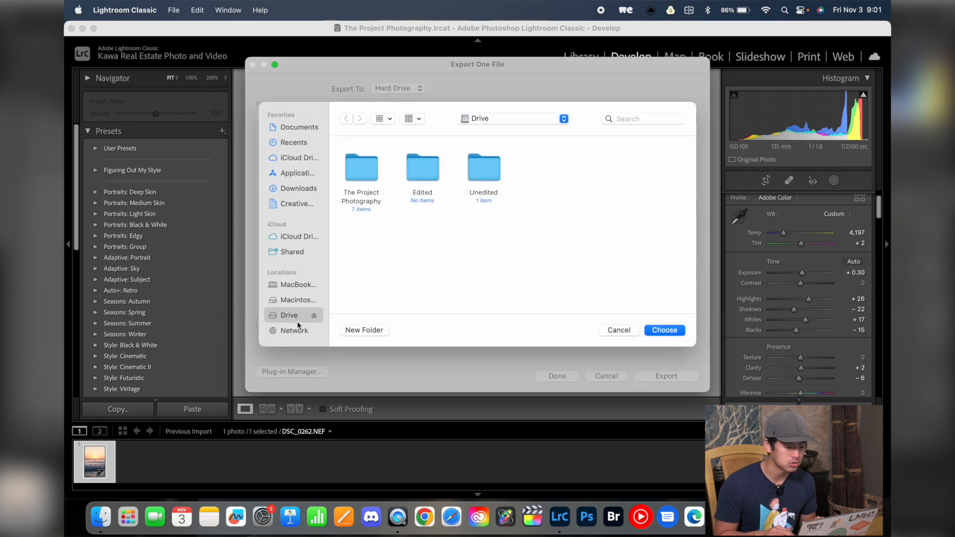
pyautogui.doubleClick(427, 175)
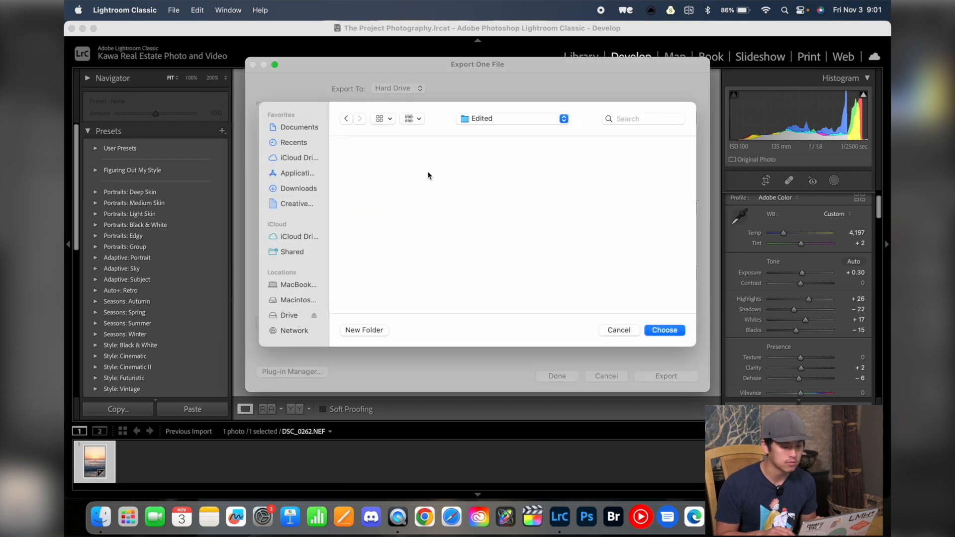
pyautogui.press('Return')
# Step: Set the JPEG quality to 100 and export the photo
pyautogui.scroll(-6, 643, 270)
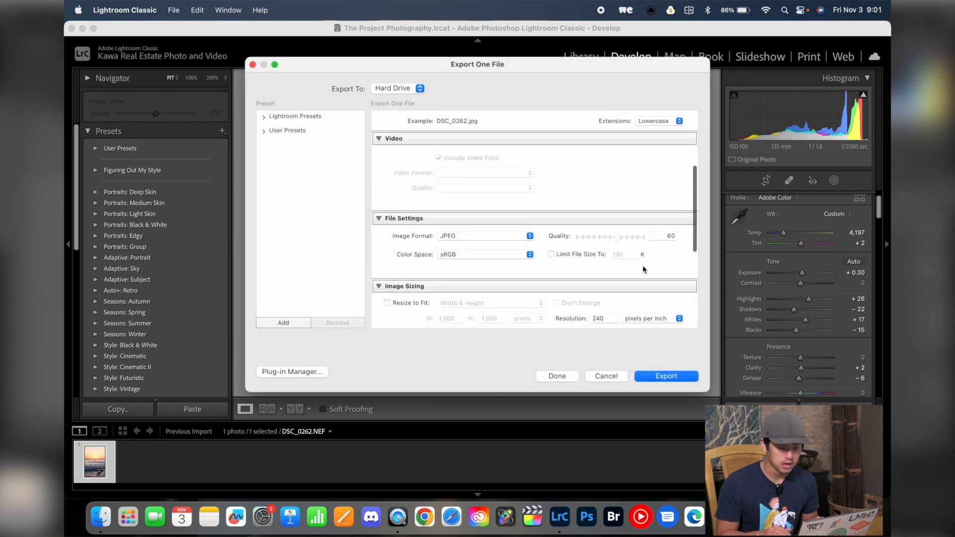
pyautogui.moveTo(618, 193); pyautogui.dragTo(644, 193)
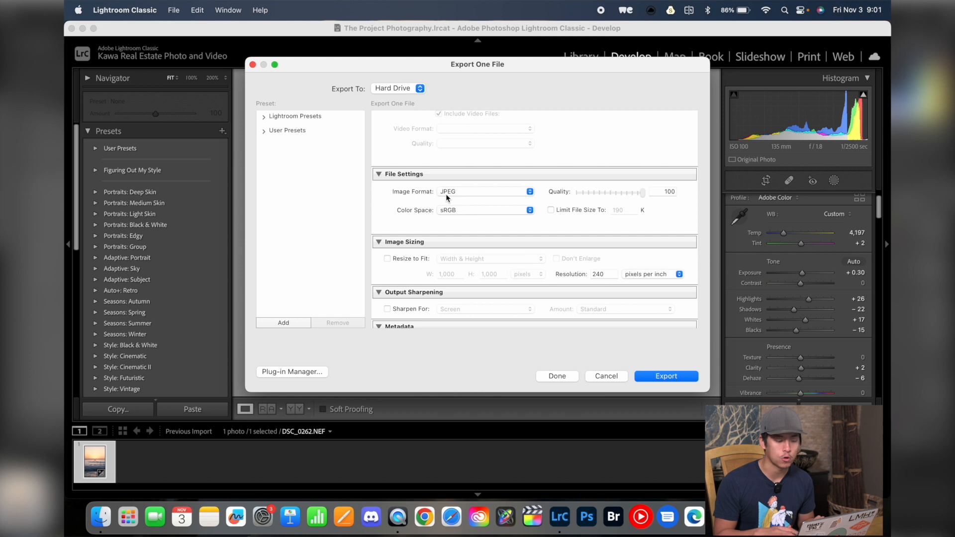
pyautogui.scroll(-5, 584, 248)
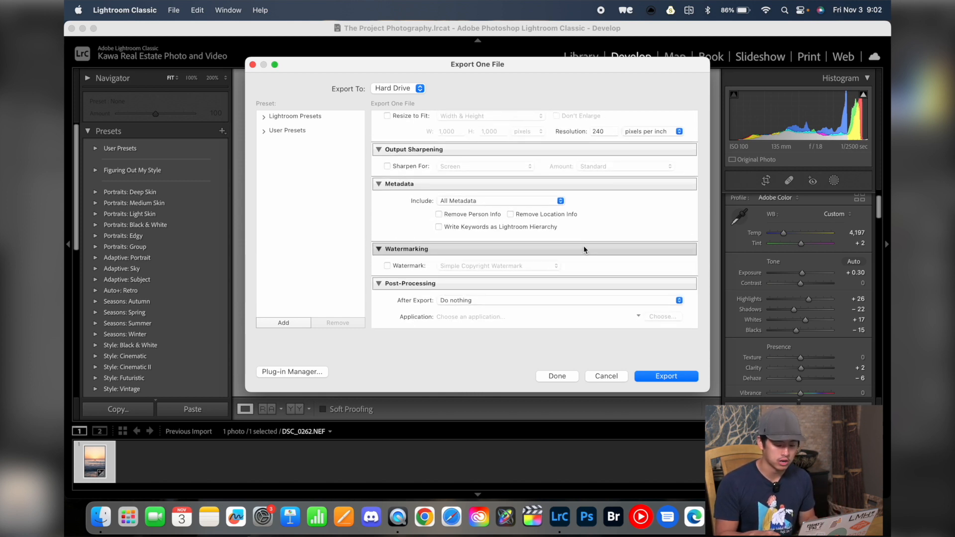
pyautogui.press('Return')
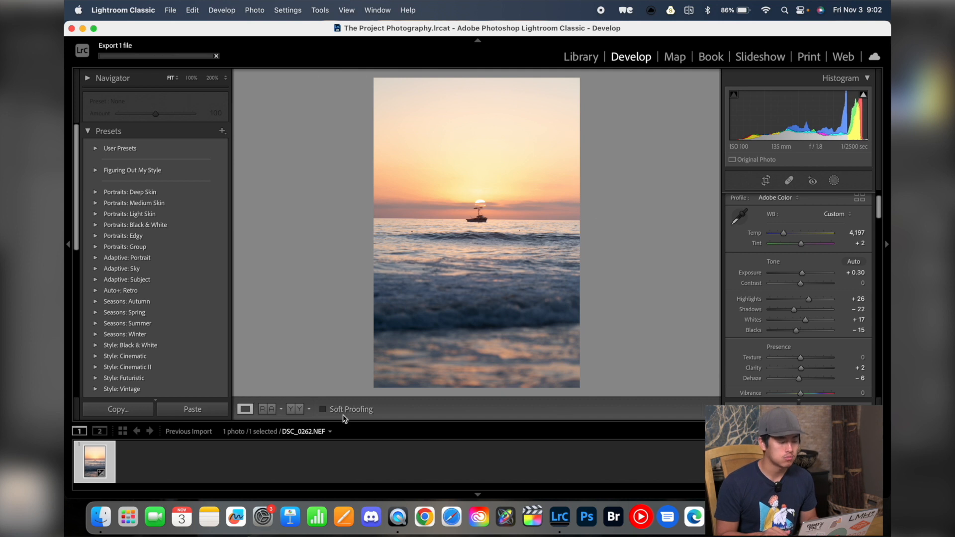
# Step: Switch to Finder, open the Edited folder on the Drive and preview the exported DSC_0262.jpg
pyautogui.click(103, 520)
pyautogui.click(289, 60)
pyautogui.click(376, 102)
pyautogui.doubleClick(375, 102)
pyautogui.click(313, 104)
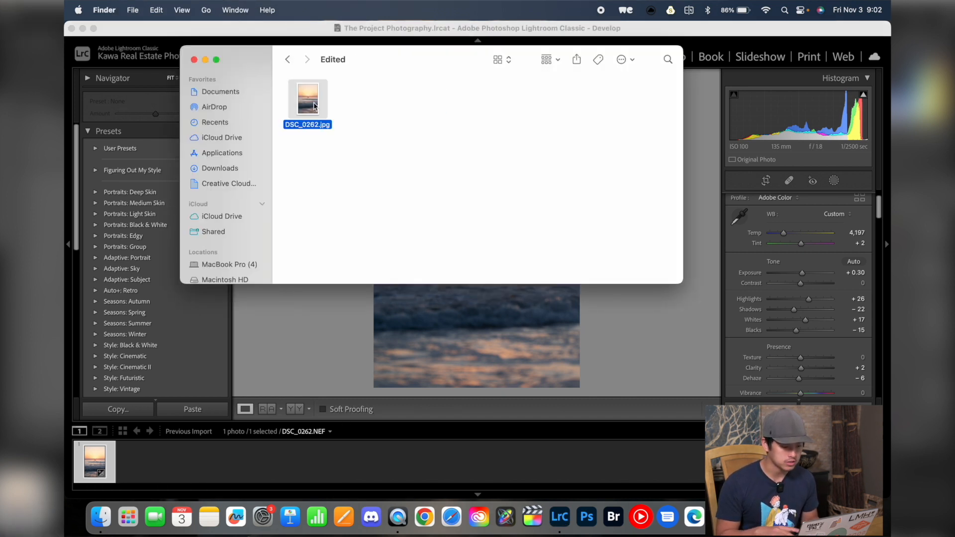
pyautogui.press('space')
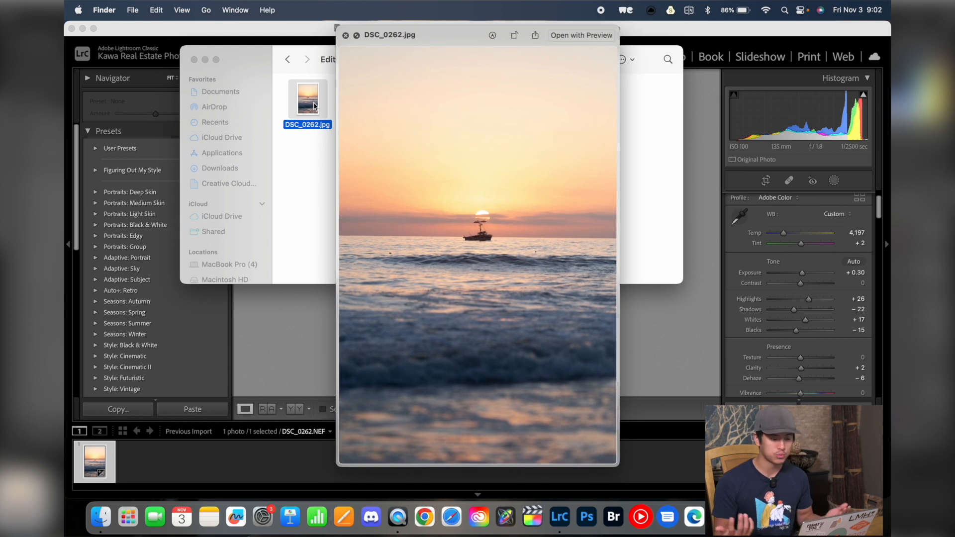